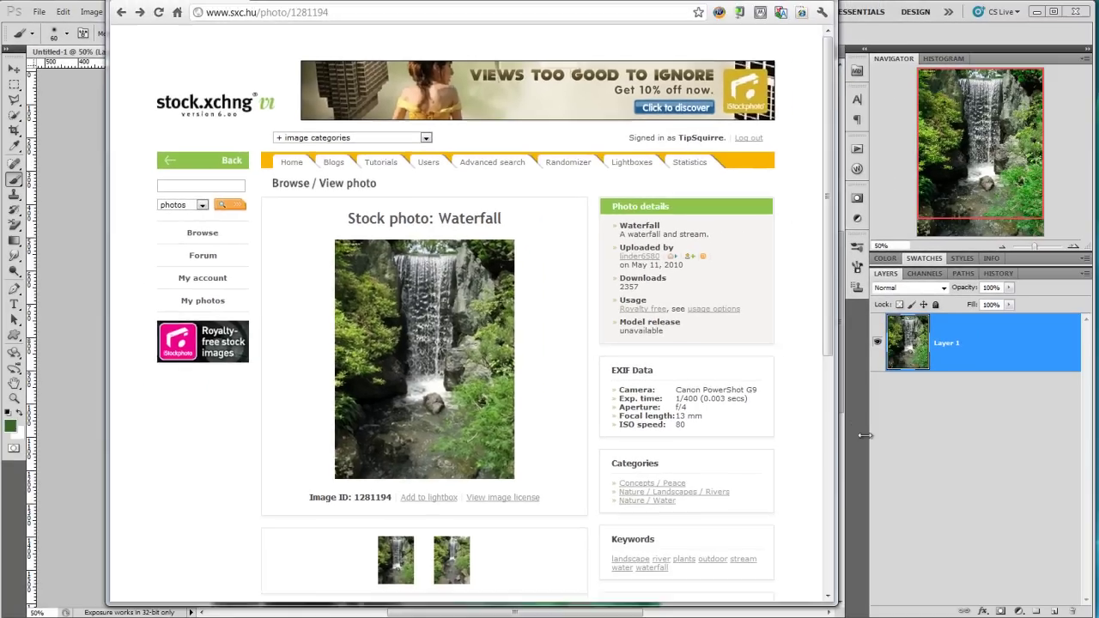
Back in the editor, duplicate the photo layer twice with Ctrl+Alt+J, naming the copies Waterfall and Pool.
{"action": "left_click", "coordinate": [908, 444]}
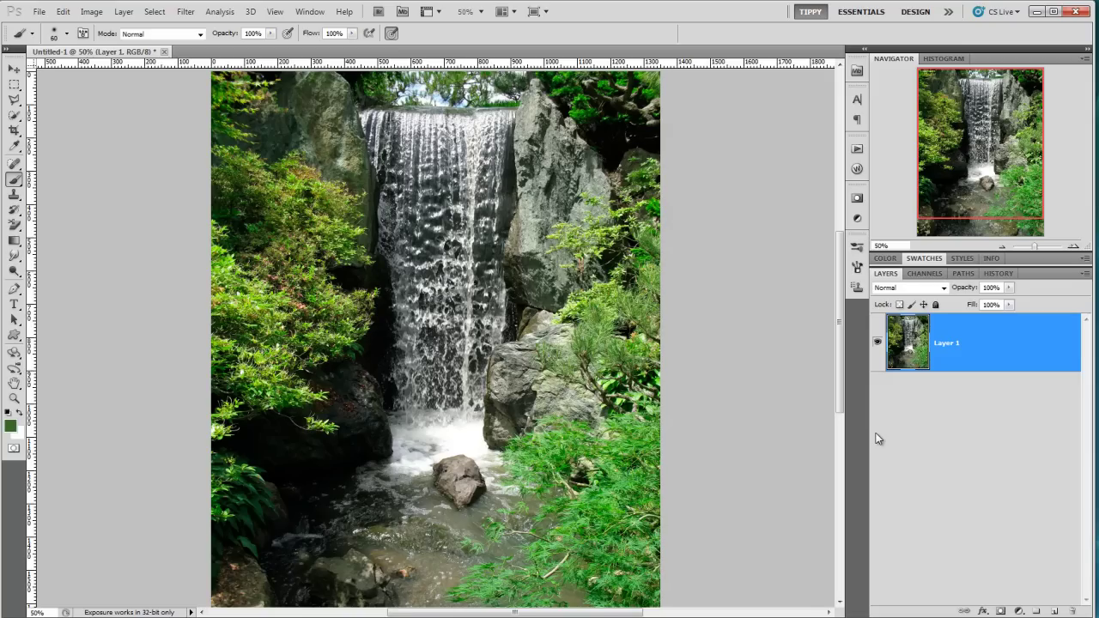
{"action": "key", "text": "ctrl+alt+j"}
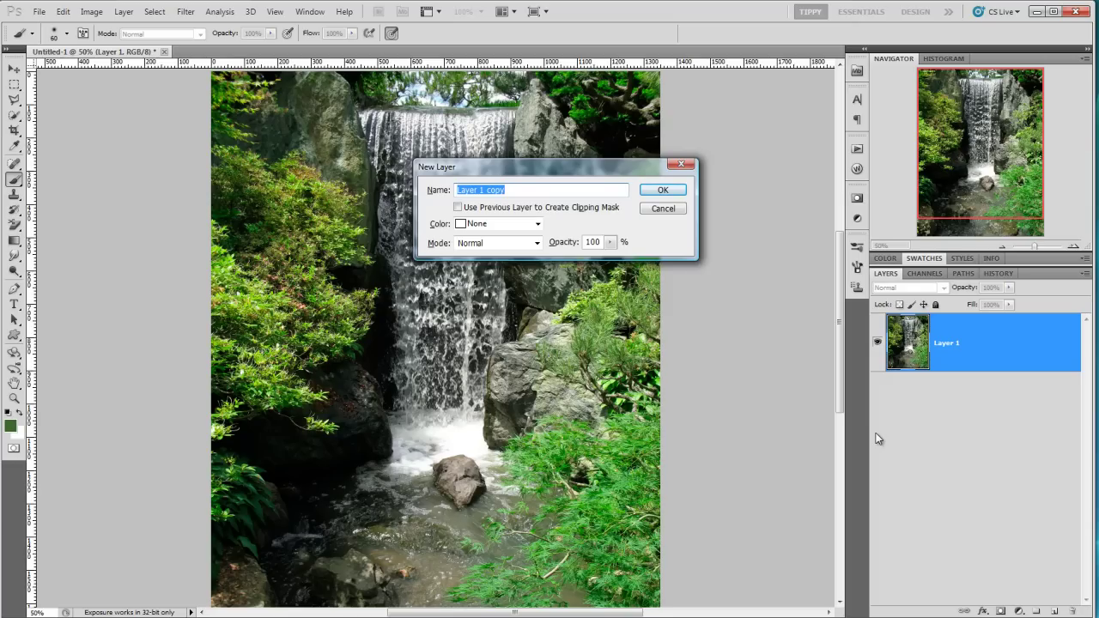
{"action": "type", "text": "Waterfall"}
{"action": "key", "text": "Return"}
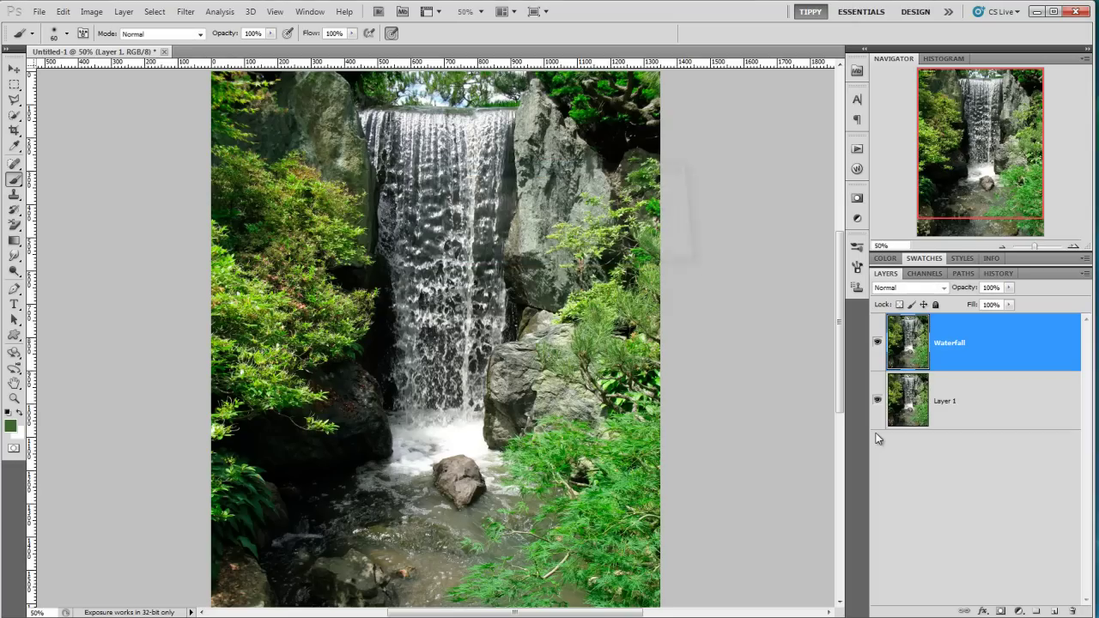
{"action": "key", "text": "ctrl+alt+j"}
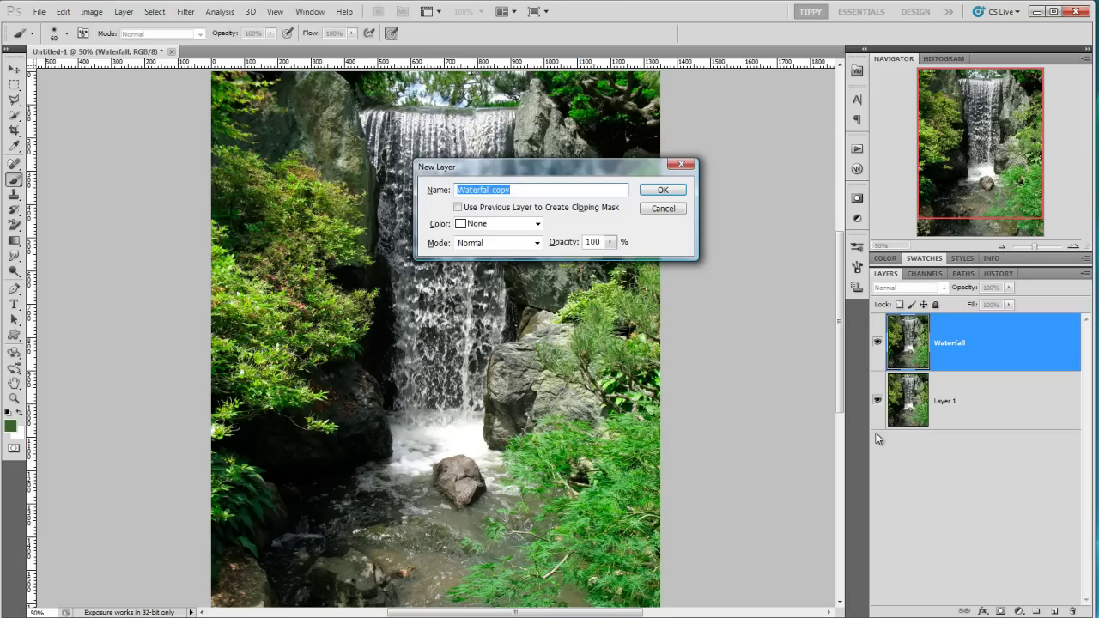
{"action": "type", "text": "Pool"}
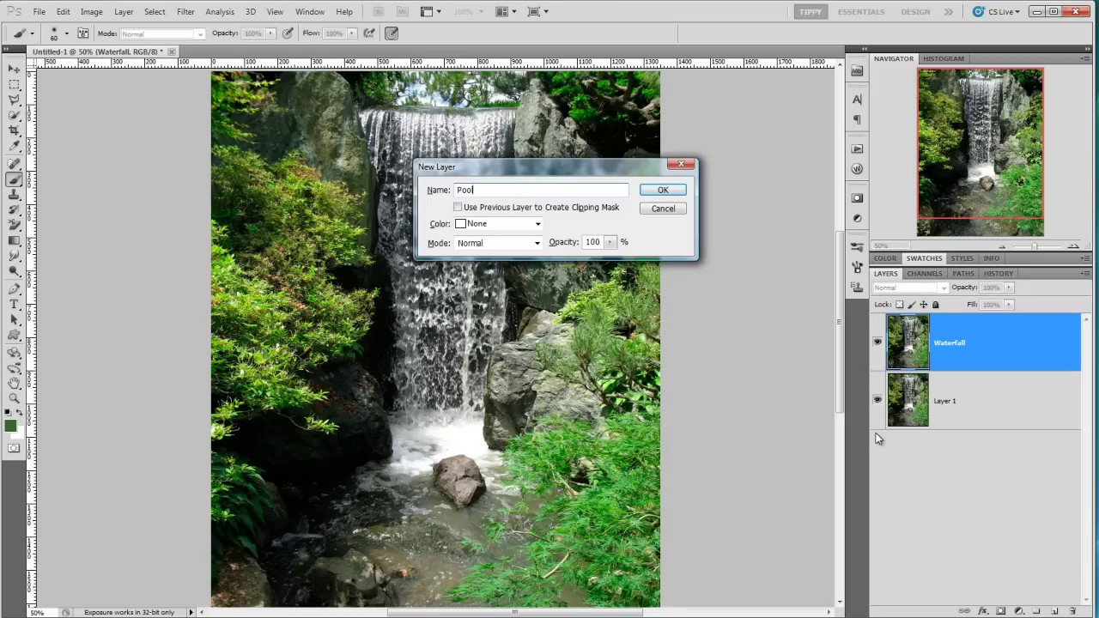
{"action": "key", "text": "Return"}
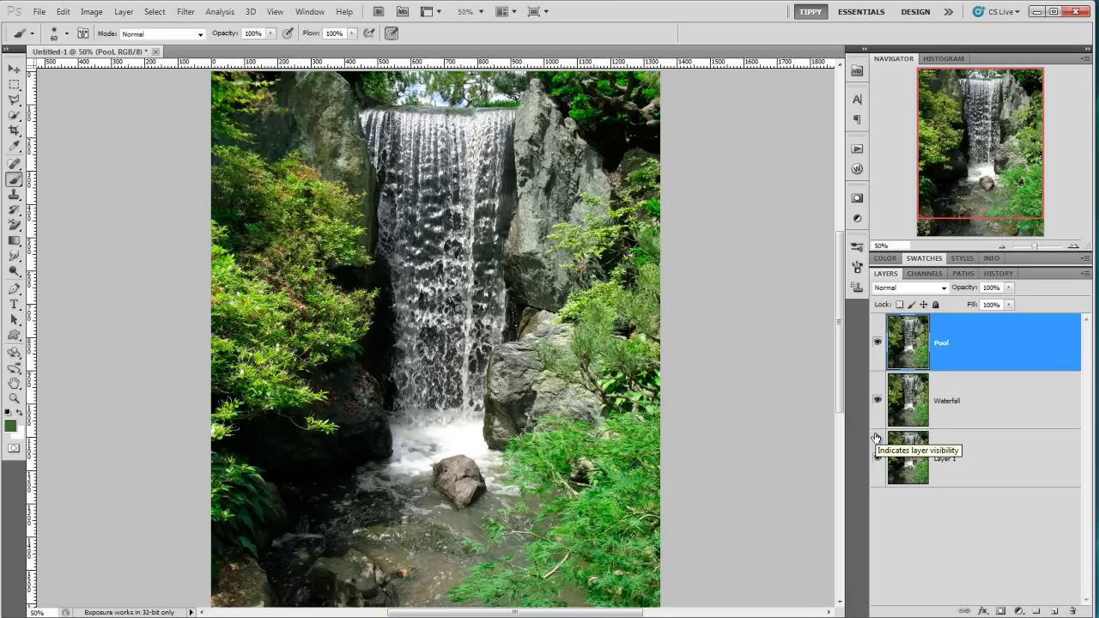
With Pool hidden, give the Waterfall layer a Motion Blur at angle -90 and distance 90 pixels.
{"action": "left_click", "coordinate": [877, 349]}
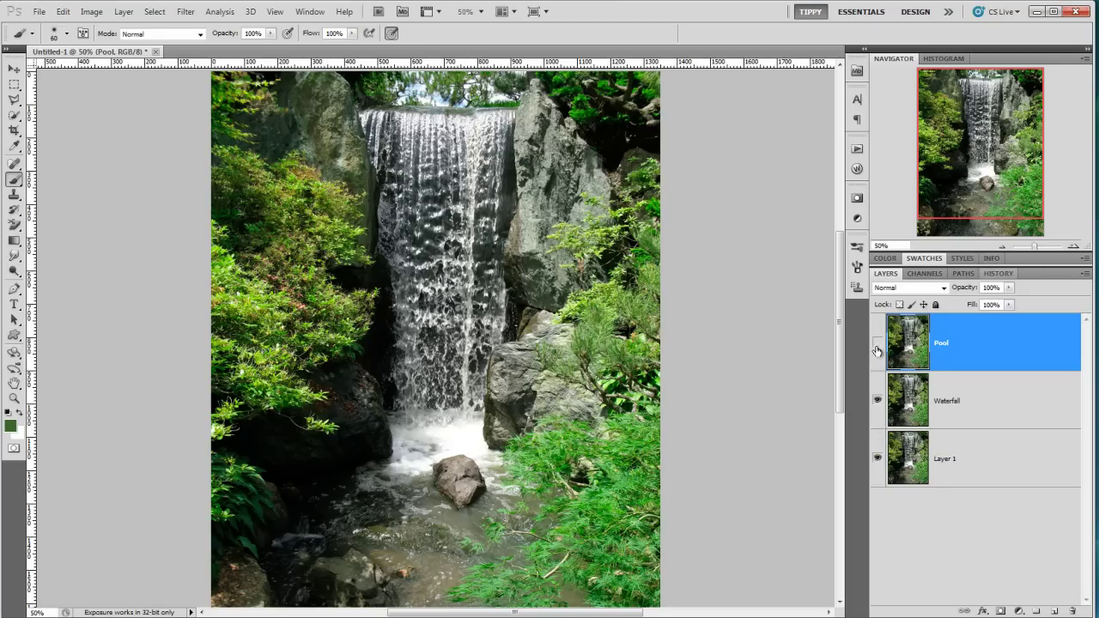
{"action": "left_click", "coordinate": [991, 419]}
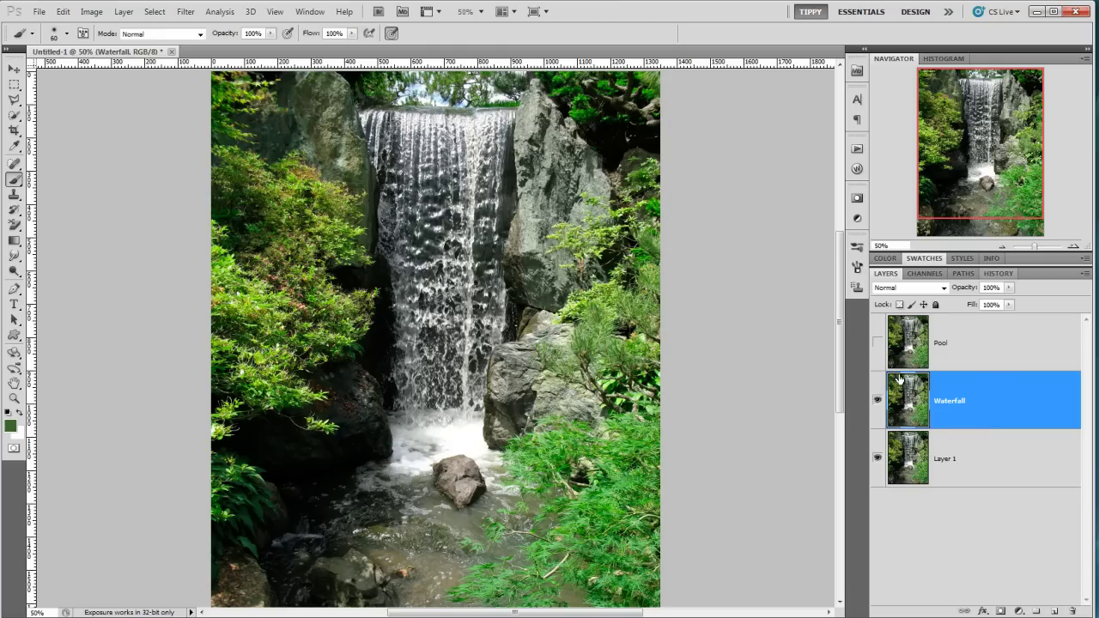
{"action": "left_click", "coordinate": [185, 12]}
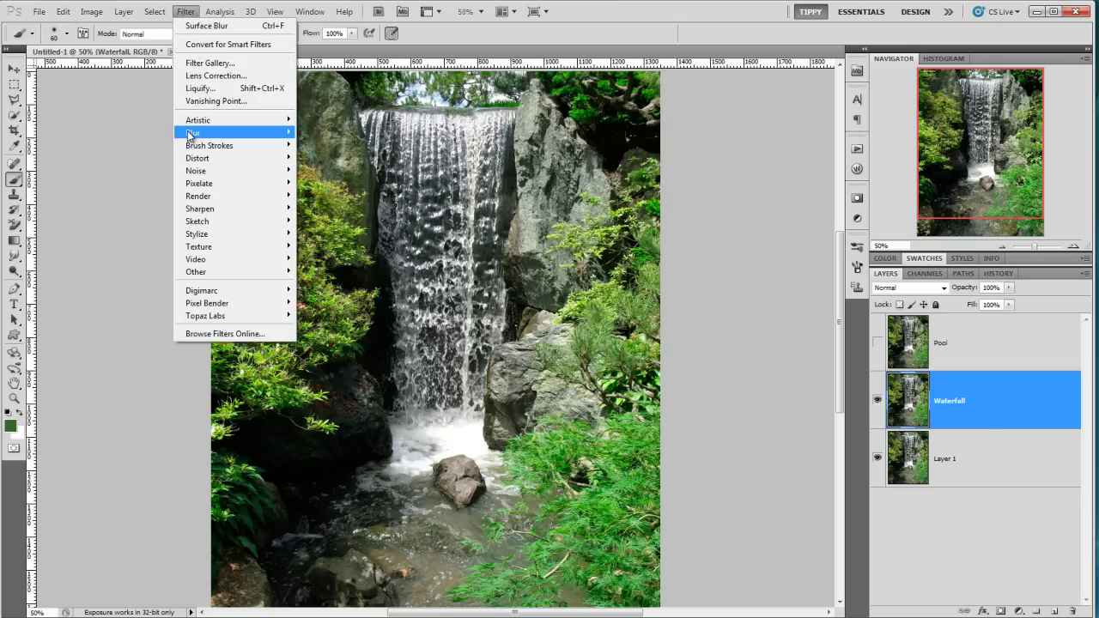
{"action": "mouse_move", "coordinate": [191, 132]}
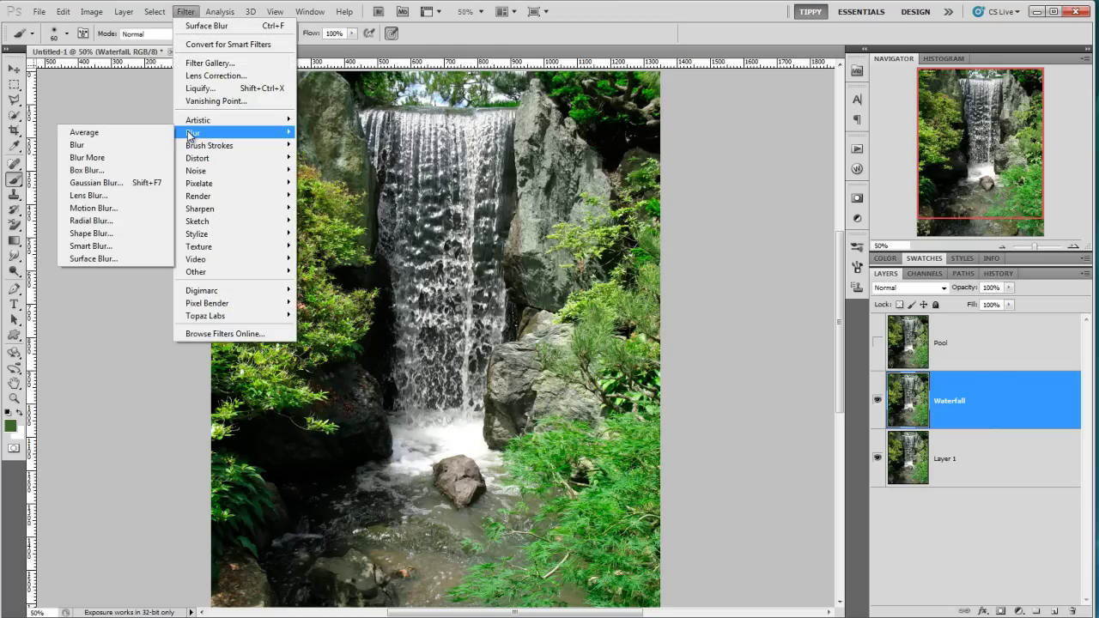
{"action": "left_click", "coordinate": [83, 209]}
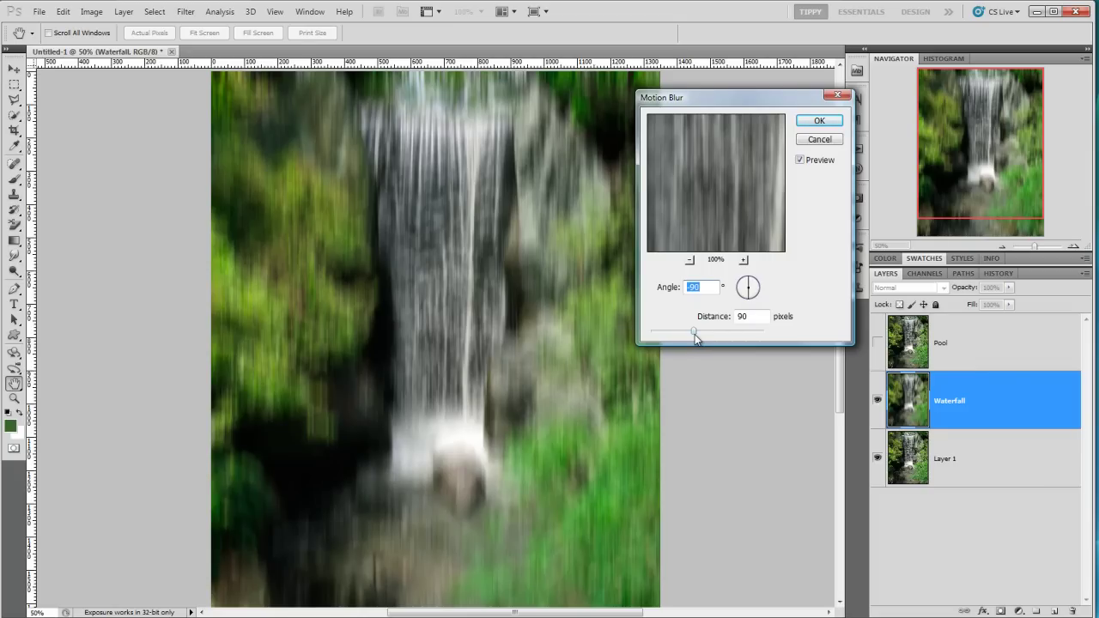
{"action": "mouse_move", "coordinate": [696, 337]}
{"action": "left_mouse_down"}
{"action": "mouse_move", "coordinate": [722, 341]}
{"action": "mouse_move", "coordinate": [653, 336]}
{"action": "mouse_move", "coordinate": [699, 337]}
{"action": "left_mouse_up"}
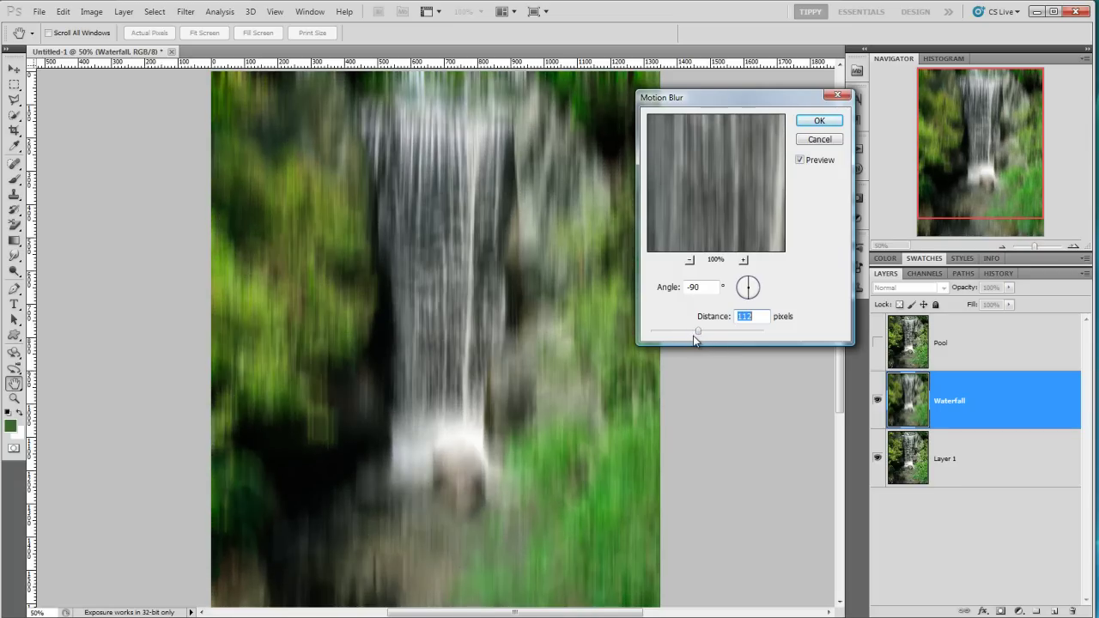
{"action": "type", "text": "90"}
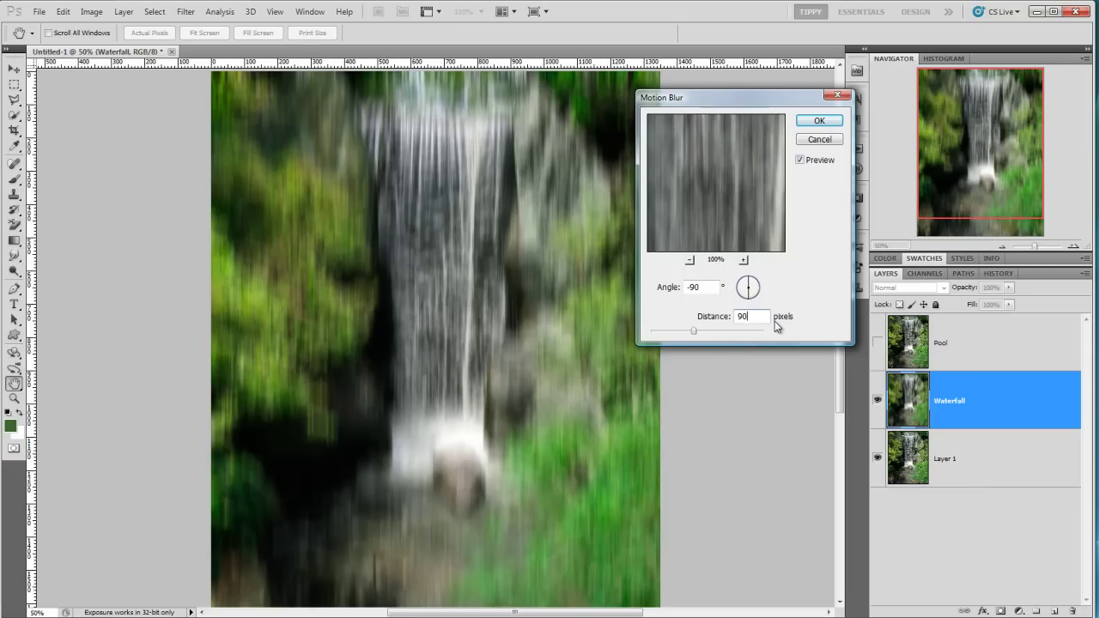
{"action": "left_click", "coordinate": [819, 123]}
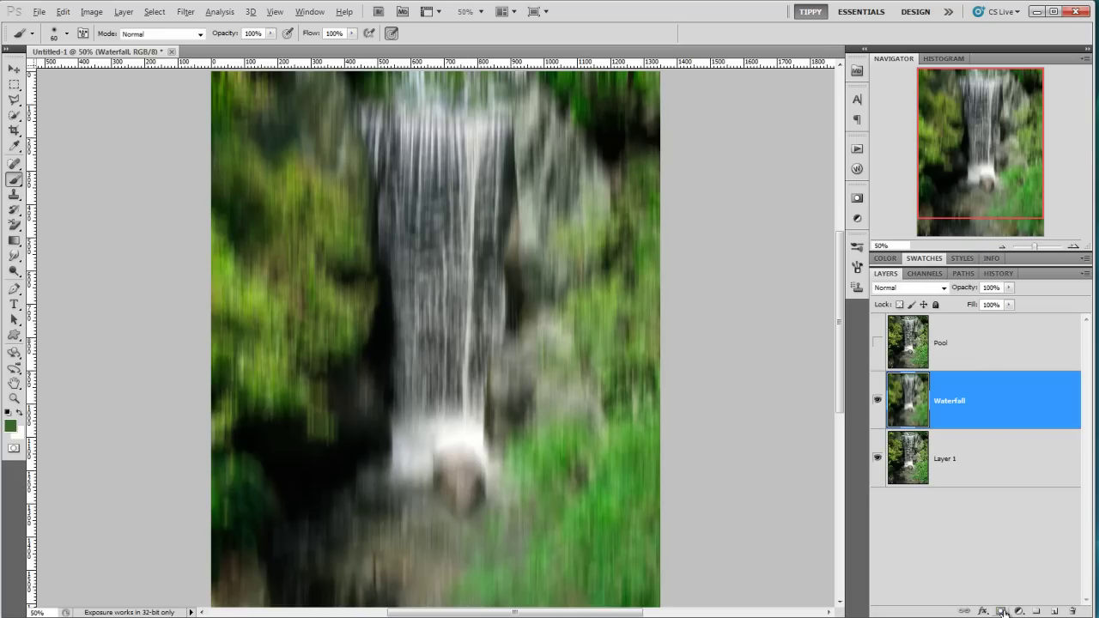
Add a black mask to Waterfall and paint white over the falls with a larger brush.
{"action": "left_click", "coordinate": [1003, 612], "text": "alt"}
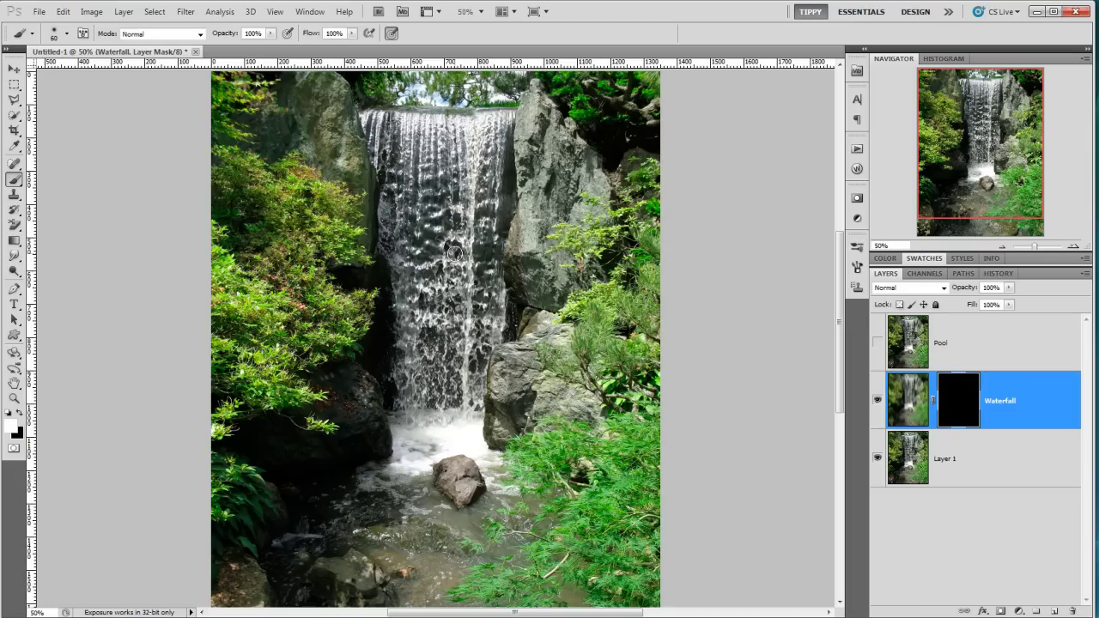
{"action": "key", "text": "bracketright"}
{"action": "key", "text": "bracketright"}
{"action": "key", "text": "bracketright"}
{"action": "key", "text": "bracketright"}
{"action": "key", "text": "bracketright"}
{"action": "mouse_move", "coordinate": [425, 164]}
{"action": "left_mouse_down"}
{"action": "mouse_move", "coordinate": [435, 250]}
{"action": "mouse_move", "coordinate": [404, 147]}
{"action": "mouse_move", "coordinate": [380, 124]}
{"action": "mouse_move", "coordinate": [394, 191]}
{"action": "mouse_move", "coordinate": [385, 227]}
{"action": "mouse_move", "coordinate": [412, 348]}
{"action": "mouse_move", "coordinate": [408, 395]}
{"action": "mouse_move", "coordinate": [385, 393]}
{"action": "mouse_move", "coordinate": [469, 394]}
{"action": "mouse_move", "coordinate": [481, 316]}
{"action": "mouse_move", "coordinate": [497, 337]}
{"action": "mouse_move", "coordinate": [429, 347]}
{"action": "mouse_move", "coordinate": [444, 293]}
{"action": "mouse_move", "coordinate": [473, 272]}
{"action": "mouse_move", "coordinate": [483, 232]}
{"action": "mouse_move", "coordinate": [479, 270]}
{"action": "mouse_move", "coordinate": [488, 137]}
{"action": "mouse_move", "coordinate": [434, 129]}
{"action": "mouse_move", "coordinate": [462, 206]}
{"action": "mouse_move", "coordinate": [421, 176]}
{"action": "mouse_move", "coordinate": [386, 185]}
{"action": "mouse_move", "coordinate": [365, 133]}
{"action": "mouse_move", "coordinate": [418, 386]}
{"action": "mouse_move", "coordinate": [468, 330]}
{"action": "mouse_move", "coordinate": [466, 209]}
{"action": "mouse_move", "coordinate": [501, 132]}
{"action": "mouse_move", "coordinate": [461, 118]}
{"action": "mouse_move", "coordinate": [378, 124]}
{"action": "mouse_move", "coordinate": [430, 403]}
{"action": "mouse_move", "coordinate": [418, 373]}
{"action": "mouse_move", "coordinate": [402, 415]}
{"action": "mouse_move", "coordinate": [449, 417]}
{"action": "mouse_move", "coordinate": [422, 437]}
{"action": "mouse_move", "coordinate": [439, 382]}
{"action": "left_mouse_up"}
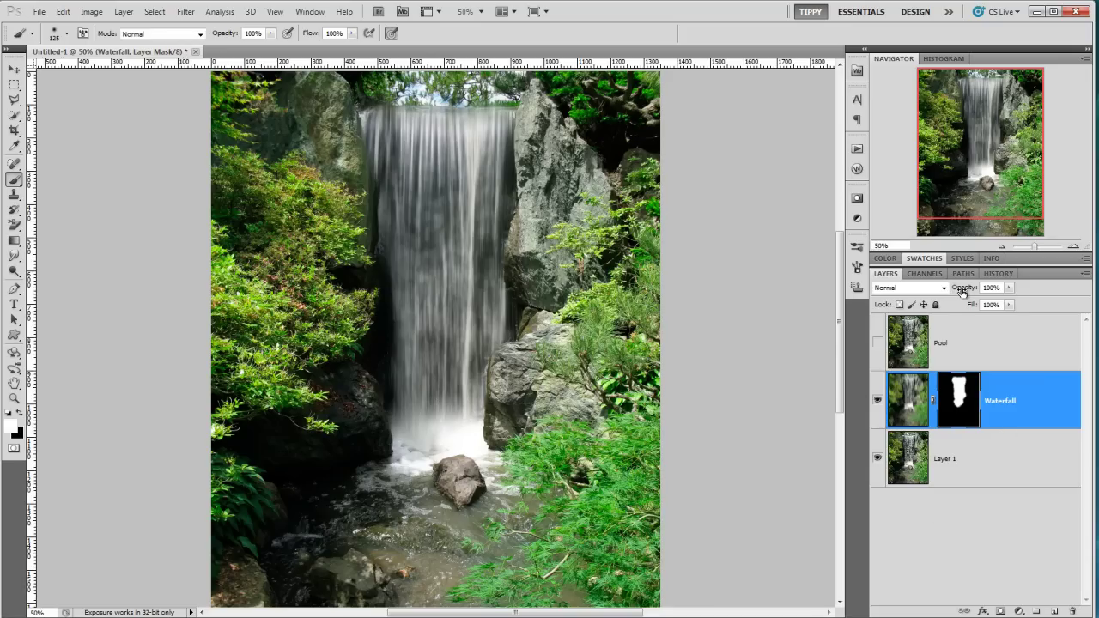
Lower Waterfall's opacity to 66% and toggle the layer to compare before and after.
{"action": "left_click_drag", "start_coordinate": [962, 292], "coordinate": [940, 292]}
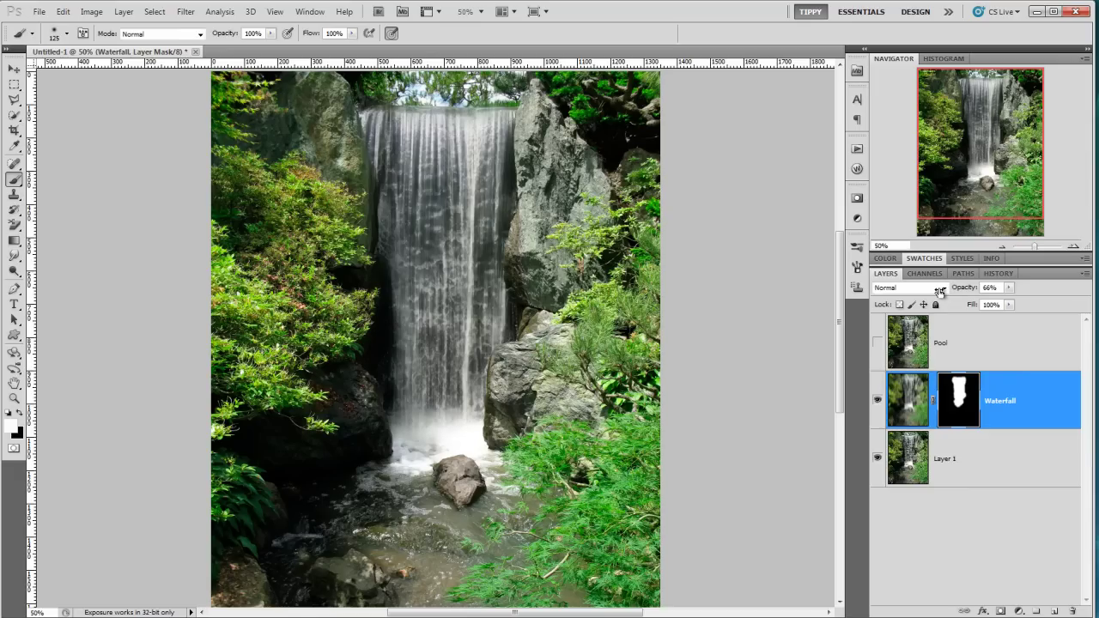
{"action": "left_click", "coordinate": [878, 403]}
{"action": "left_click", "coordinate": [878, 403]}
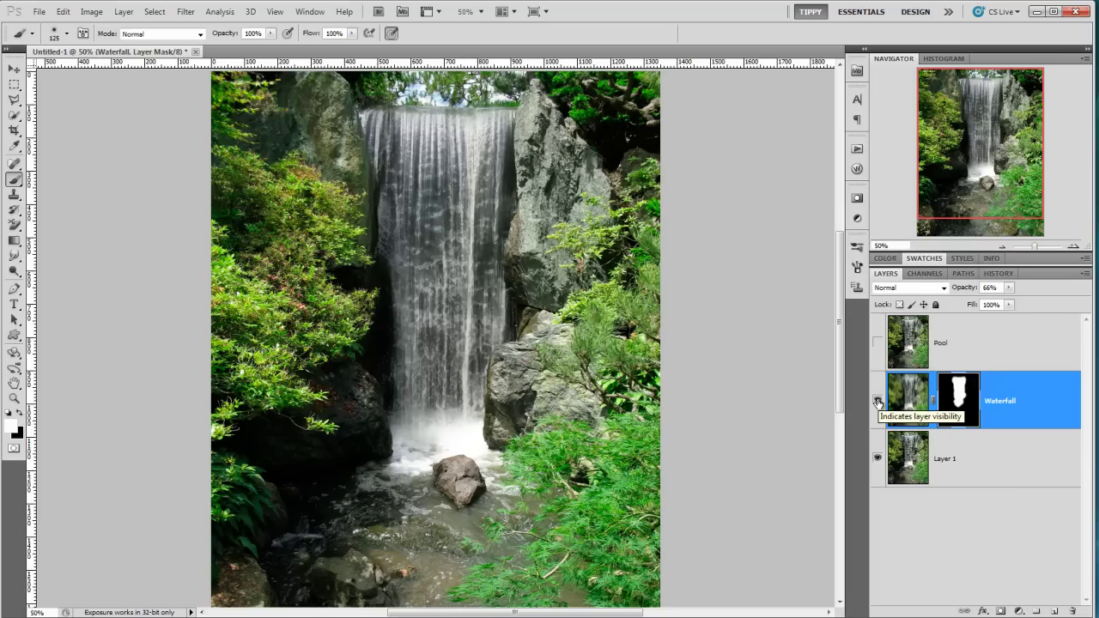
Select and show Pool, try a Surface Blur at radius 20, threshold 185, then undo it.
{"action": "left_click", "coordinate": [996, 345]}
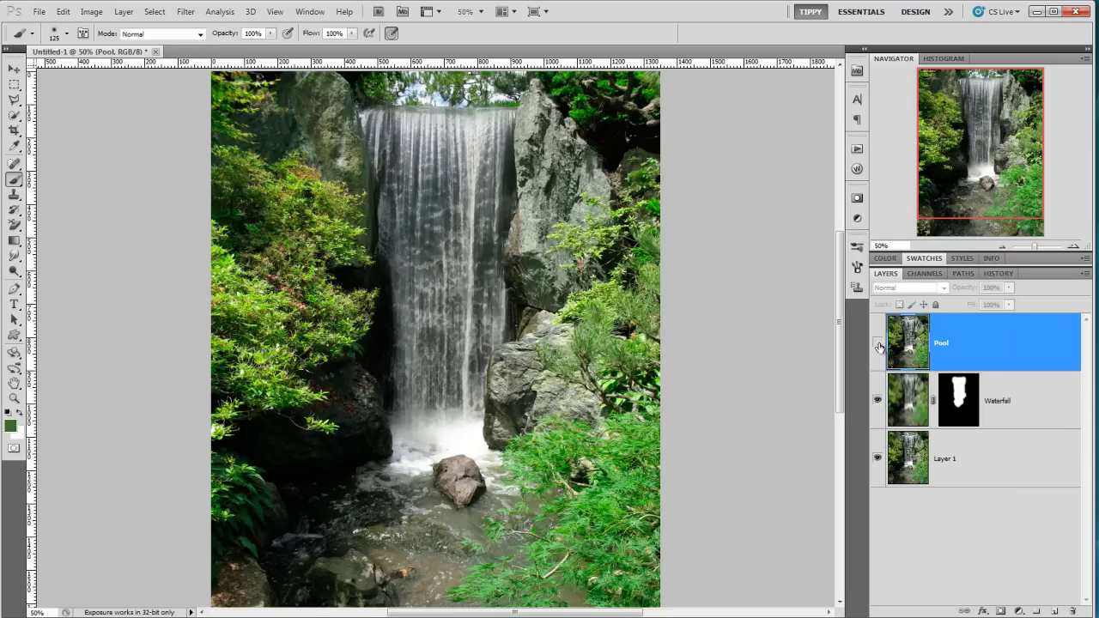
{"action": "left_click", "coordinate": [878, 345]}
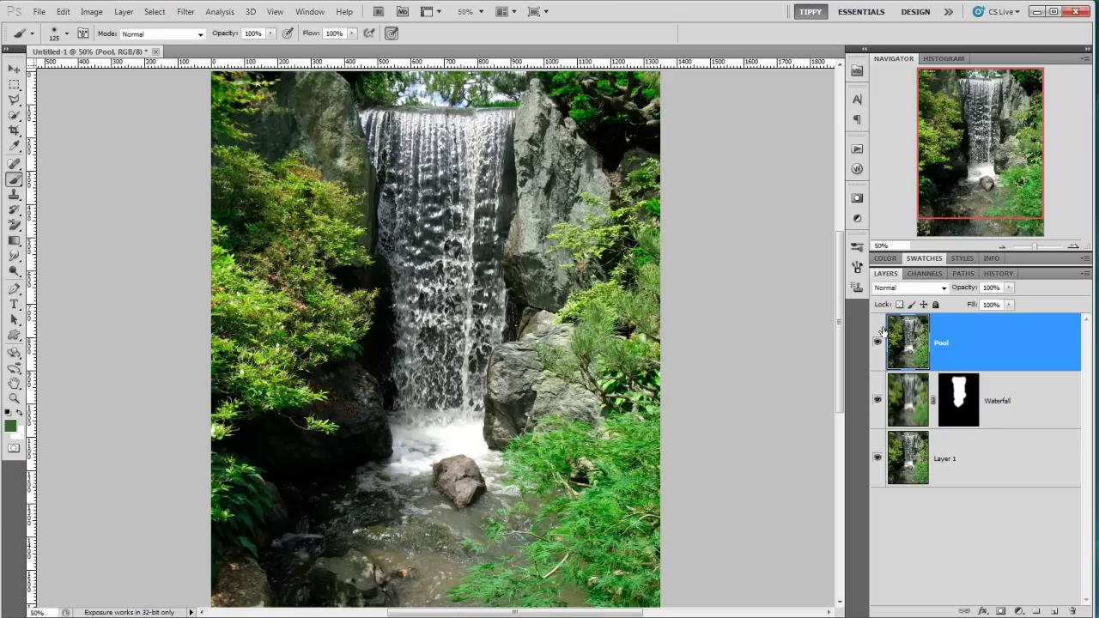
{"action": "left_click", "coordinate": [185, 11]}
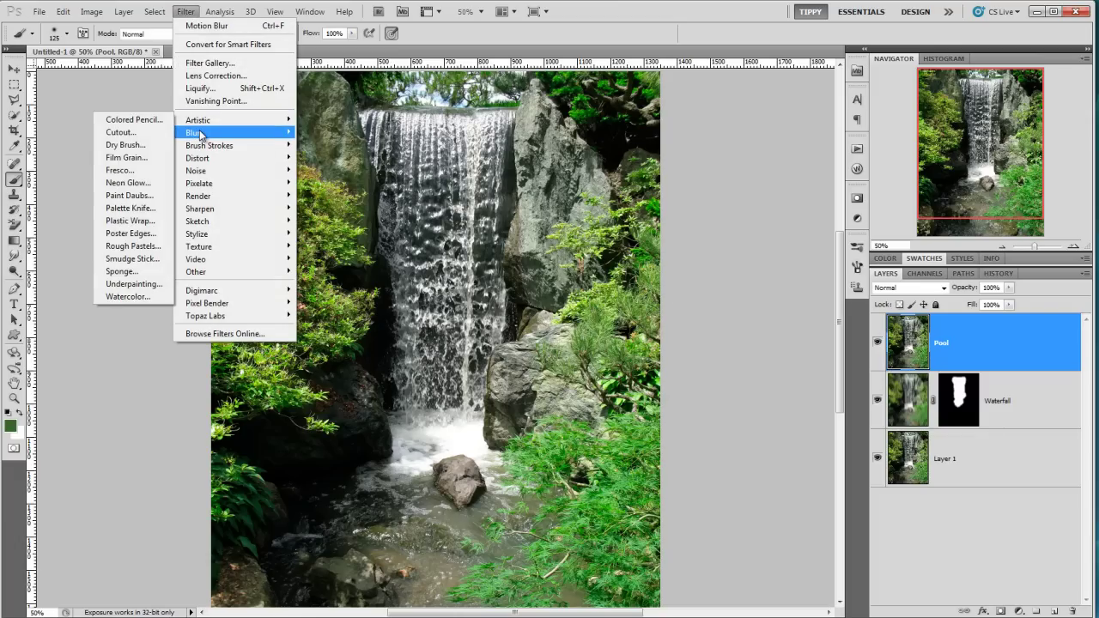
{"action": "mouse_move", "coordinate": [203, 133]}
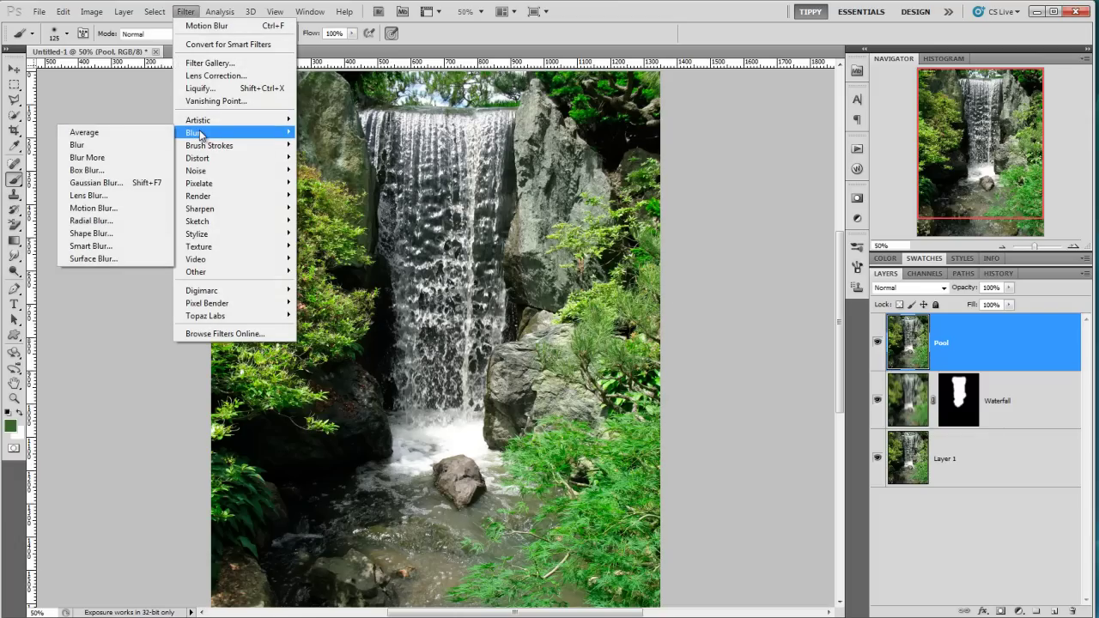
{"action": "left_click", "coordinate": [115, 258]}
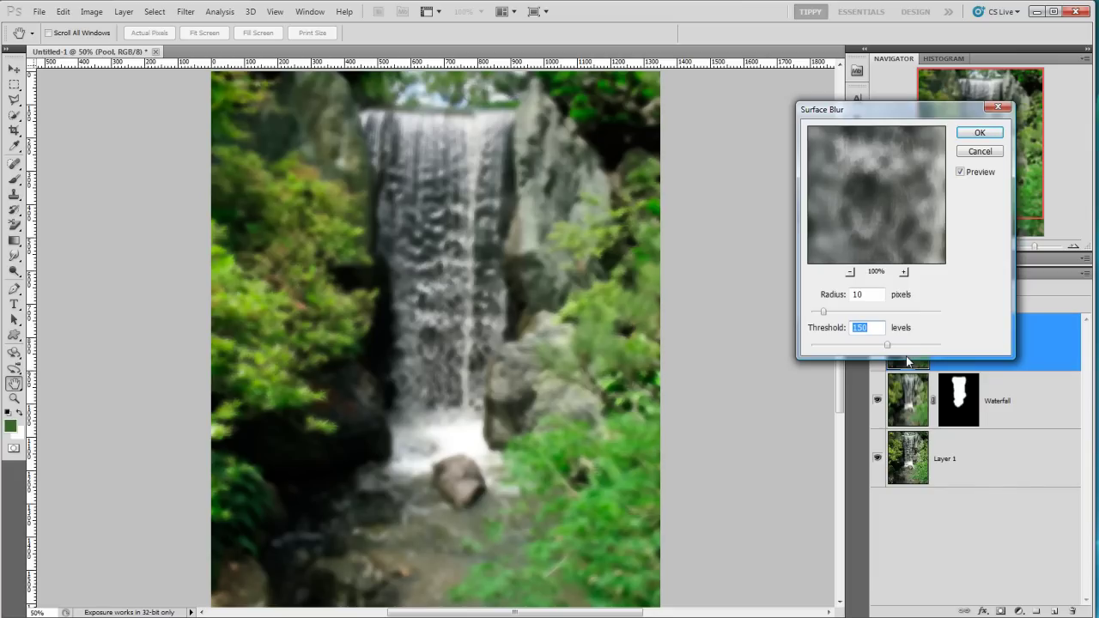
{"action": "left_click", "coordinate": [880, 294]}
{"action": "type", "text": "20"}
{"action": "key", "text": "Tab"}
{"action": "type", "text": "185"}
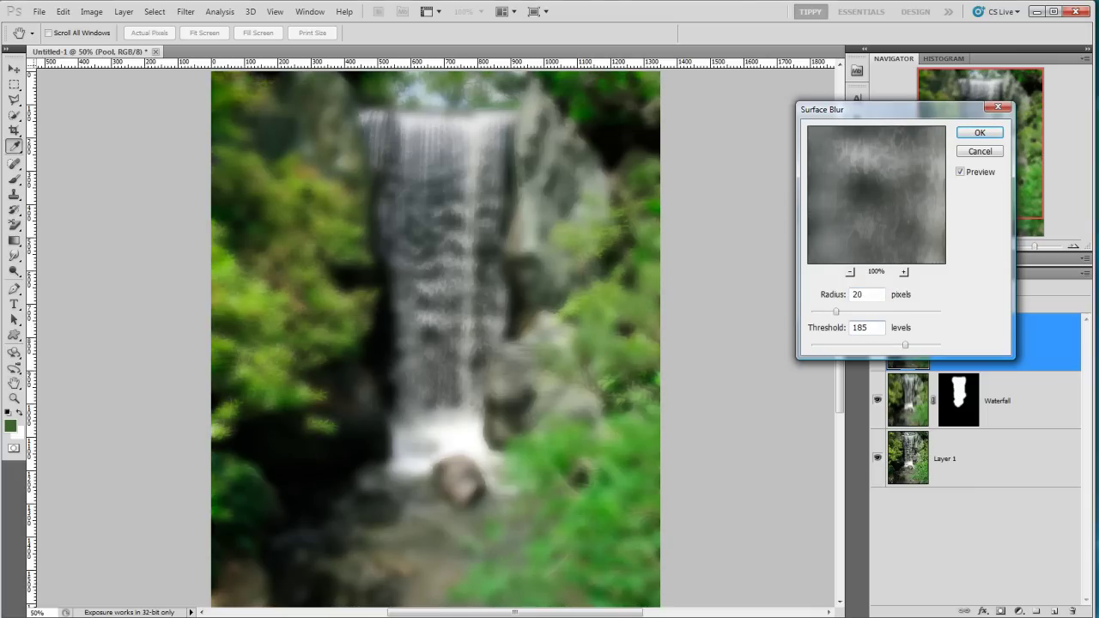
{"action": "key", "text": "Return"}
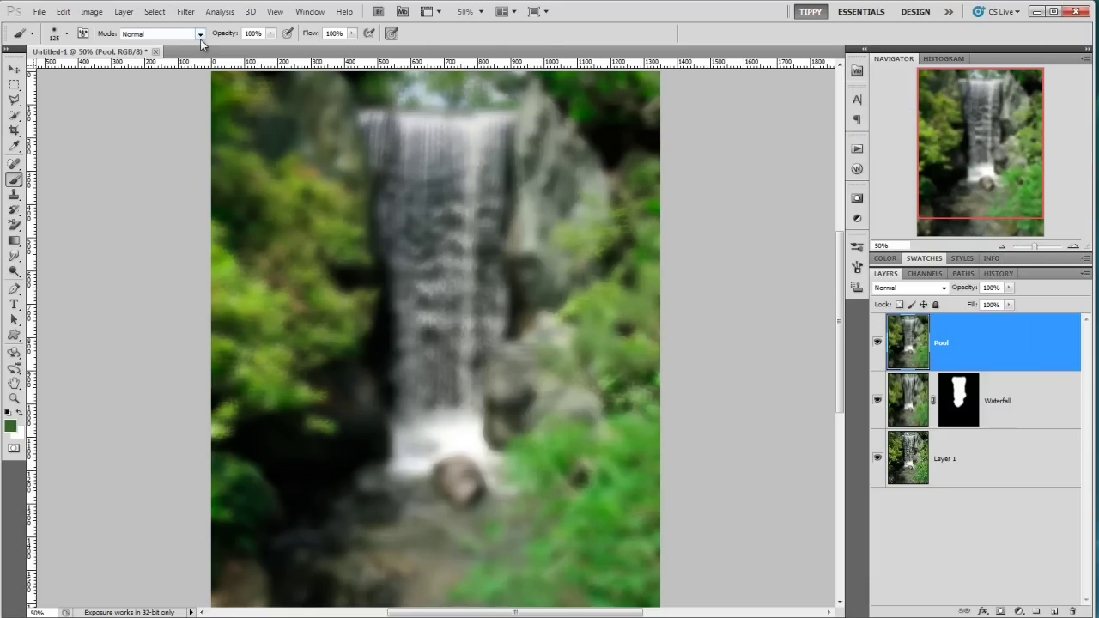
{"action": "key", "text": "ctrl+z"}
Reapply Surface Blur to Pool with radius 10 and threshold 150.
{"action": "left_click", "coordinate": [185, 11]}
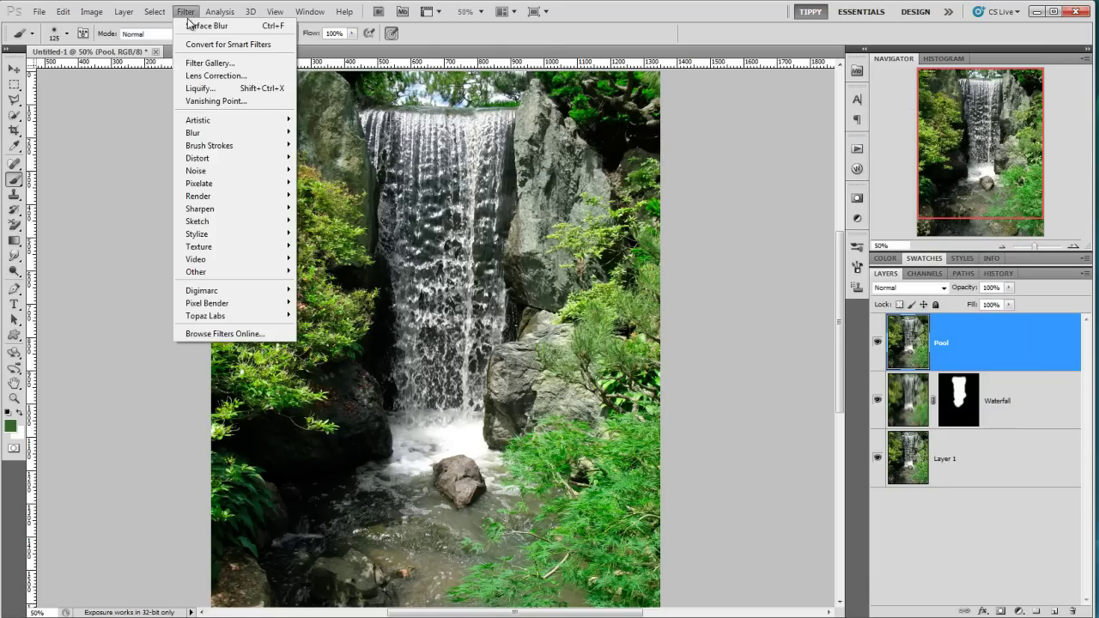
{"action": "mouse_move", "coordinate": [206, 134]}
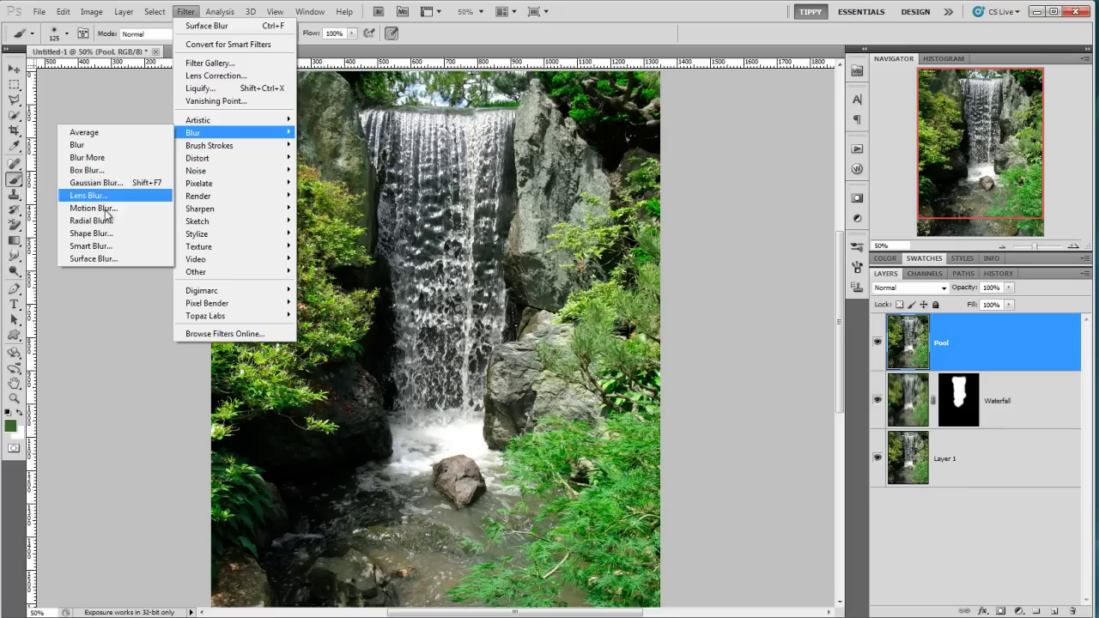
{"action": "left_click", "coordinate": [103, 260]}
{"action": "left_click", "coordinate": [858, 293]}
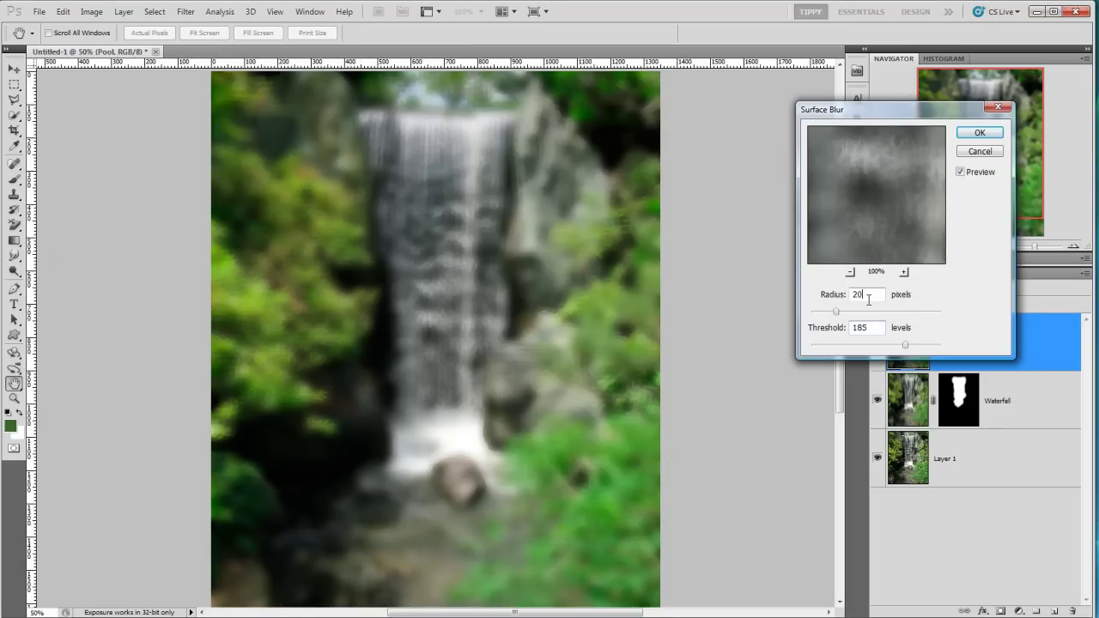
{"action": "type", "text": "10"}
{"action": "key", "text": "Tab"}
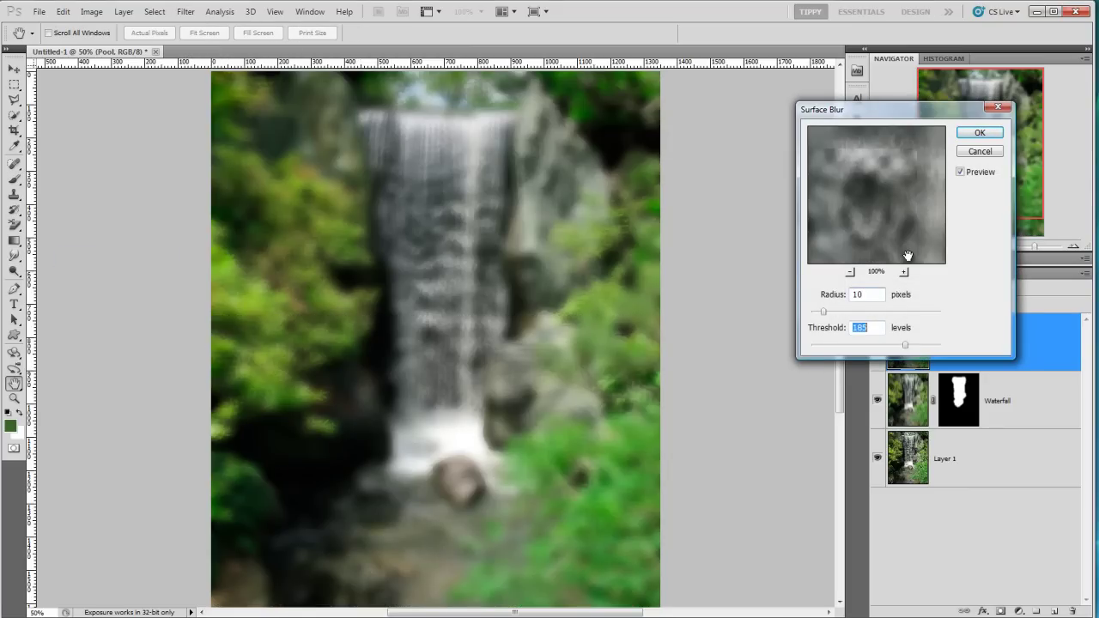
{"action": "type", "text": "150"}
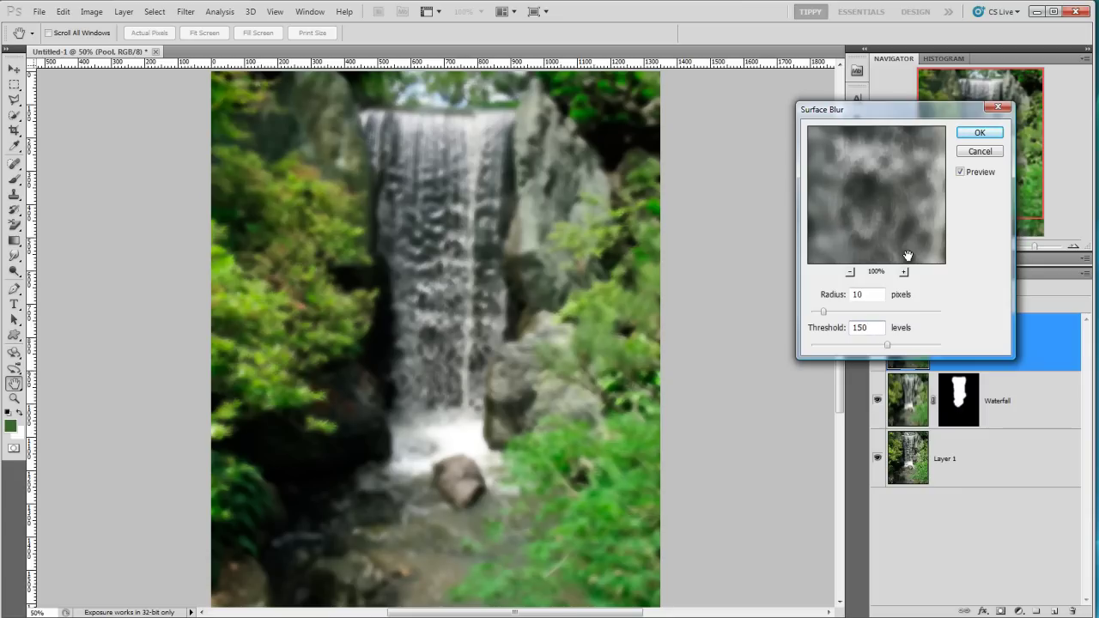
{"action": "left_click", "coordinate": [963, 140]}
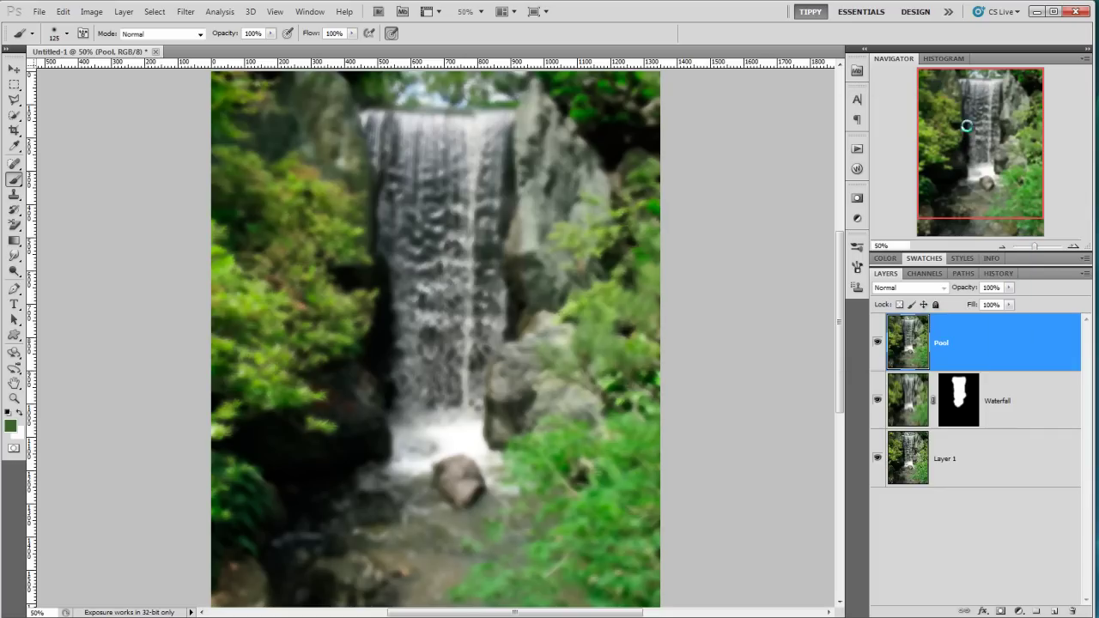
Add a black mask to Pool, paint white over the pool water and black over the fern.
{"action": "left_click", "coordinate": [1002, 612], "text": "alt"}
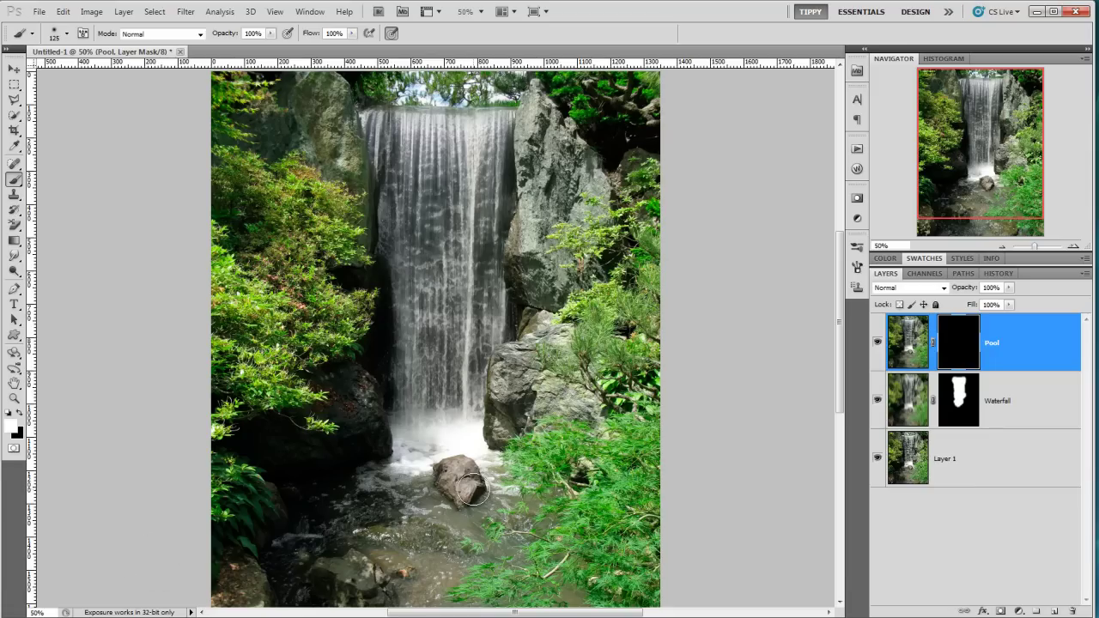
{"action": "mouse_move", "coordinate": [409, 466]}
{"action": "left_mouse_down"}
{"action": "mouse_move", "coordinate": [323, 512]}
{"action": "mouse_move", "coordinate": [299, 553]}
{"action": "mouse_move", "coordinate": [322, 536]}
{"action": "mouse_move", "coordinate": [333, 542]}
{"action": "mouse_move", "coordinate": [337, 527]}
{"action": "mouse_move", "coordinate": [388, 533]}
{"action": "mouse_move", "coordinate": [414, 605]}
{"action": "mouse_move", "coordinate": [482, 548]}
{"action": "mouse_move", "coordinate": [473, 547]}
{"action": "mouse_move", "coordinate": [470, 521]}
{"action": "mouse_move", "coordinate": [395, 543]}
{"action": "mouse_move", "coordinate": [425, 524]}
{"action": "mouse_move", "coordinate": [403, 487]}
{"action": "mouse_move", "coordinate": [302, 539]}
{"action": "mouse_move", "coordinate": [283, 584]}
{"action": "mouse_move", "coordinate": [284, 556]}
{"action": "mouse_move", "coordinate": [439, 511]}
{"action": "mouse_move", "coordinate": [403, 479]}
{"action": "mouse_move", "coordinate": [410, 460]}
{"action": "mouse_move", "coordinate": [420, 446]}
{"action": "mouse_move", "coordinate": [451, 458]}
{"action": "mouse_move", "coordinate": [469, 432]}
{"action": "left_mouse_up"}
{"action": "key", "text": "bracketleft"}
{"action": "key", "text": "bracketleft"}
{"action": "key", "text": "bracketleft"}
{"action": "key", "text": "bracketleft"}
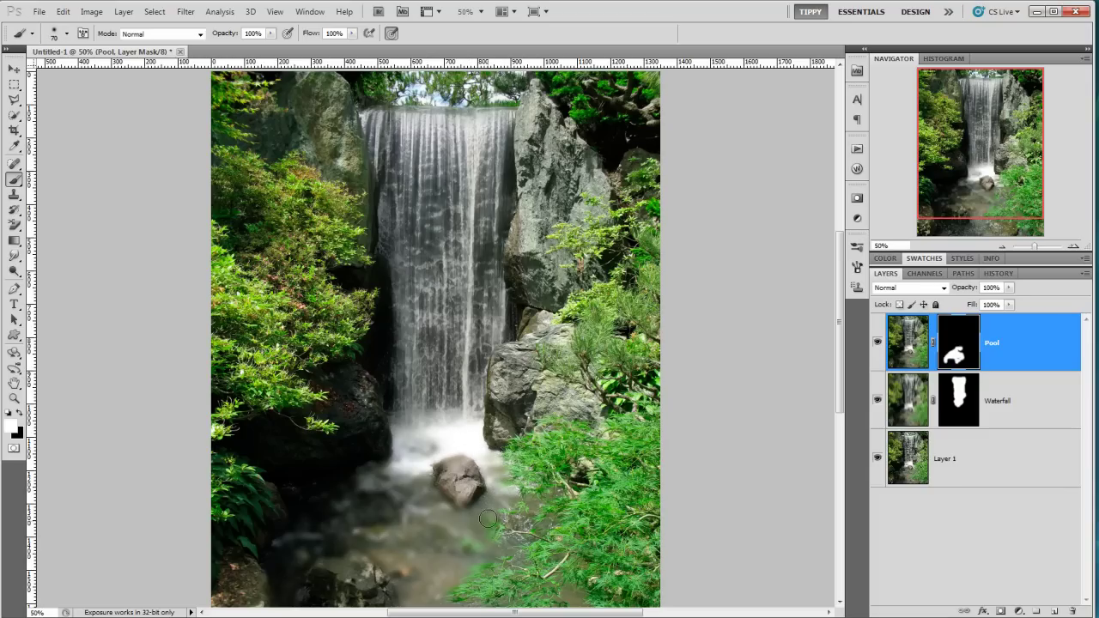
{"action": "mouse_move", "coordinate": [500, 542]}
{"action": "left_mouse_down"}
{"action": "mouse_move", "coordinate": [534, 516]}
{"action": "mouse_move", "coordinate": [497, 508]}
{"action": "mouse_move", "coordinate": [469, 547]}
{"action": "mouse_move", "coordinate": [479, 601]}
{"action": "left_mouse_up"}
{"action": "key", "text": "x"}
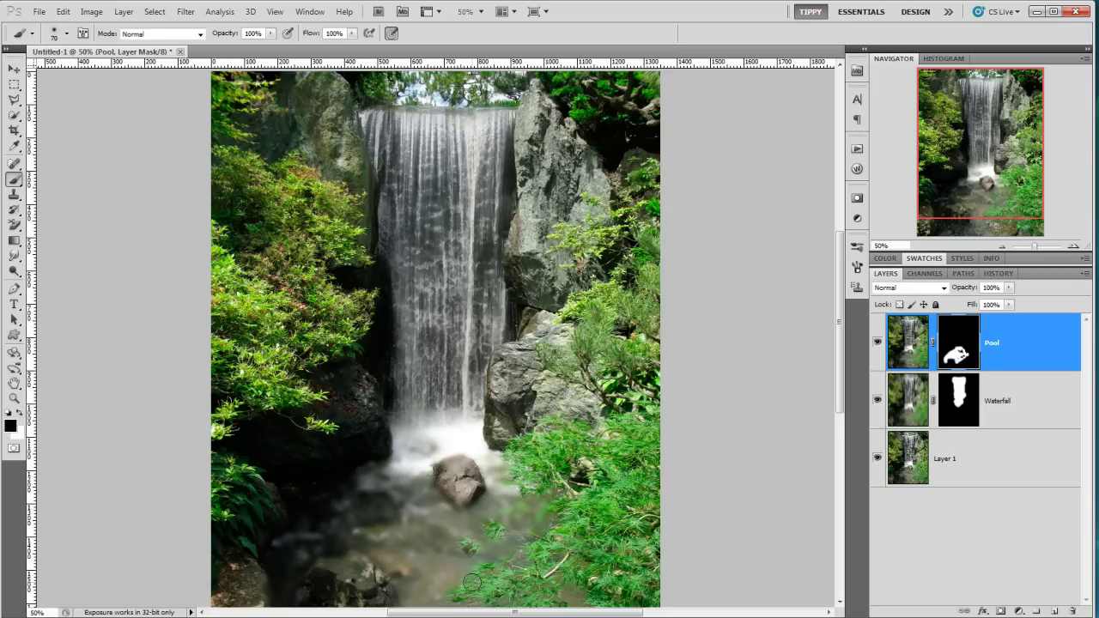
{"action": "mouse_move", "coordinate": [495, 536]}
{"action": "left_mouse_down"}
{"action": "mouse_move", "coordinate": [534, 527]}
{"action": "mouse_move", "coordinate": [519, 507]}
{"action": "mouse_move", "coordinate": [497, 509]}
{"action": "mouse_move", "coordinate": [553, 507]}
{"action": "left_mouse_up"}
{"action": "key", "text": "x"}
{"action": "left_click", "coordinate": [451, 417]}
{"action": "key", "text": "x"}
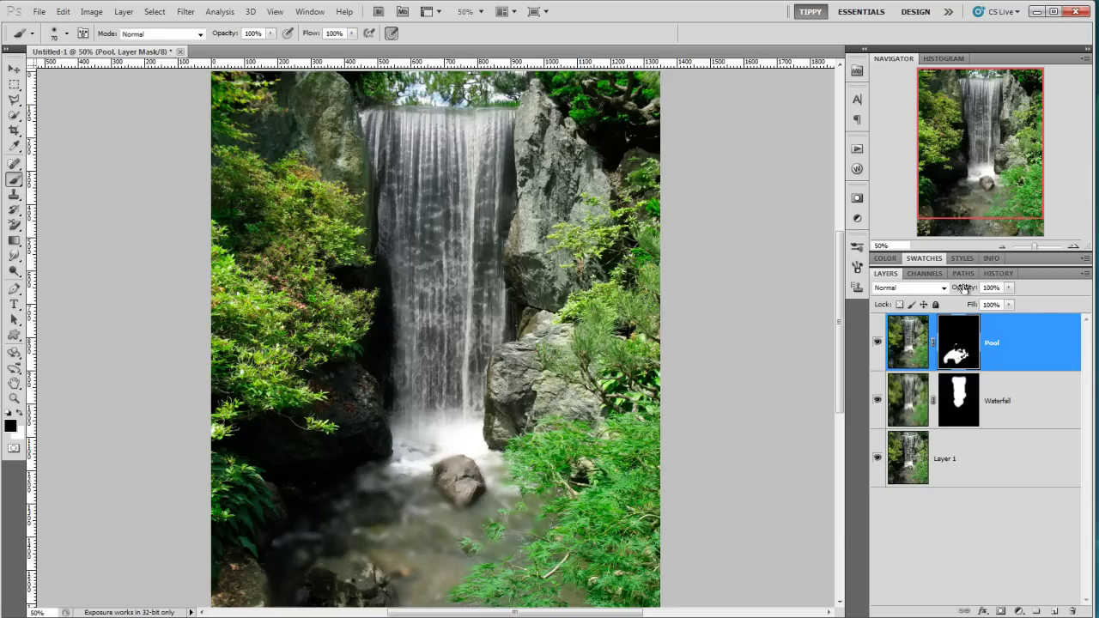
Set Pool's opacity to 80%, select its image thumbnail, and hide the blurred layers.
{"action": "mouse_move", "coordinate": [965, 290]}
{"action": "left_mouse_down"}
{"action": "mouse_move", "coordinate": [902, 290]}
{"action": "mouse_move", "coordinate": [977, 297]}
{"action": "mouse_move", "coordinate": [968, 297]}
{"action": "left_mouse_up"}
{"action": "left_click", "coordinate": [909, 342]}
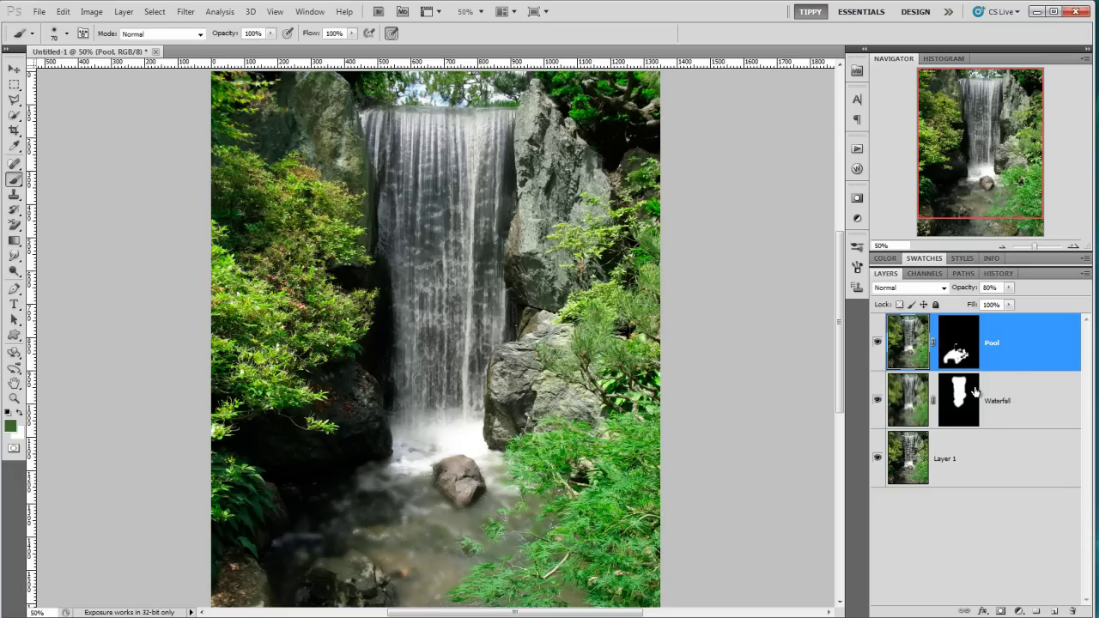
{"action": "left_click", "coordinate": [876, 460], "text": "alt"}
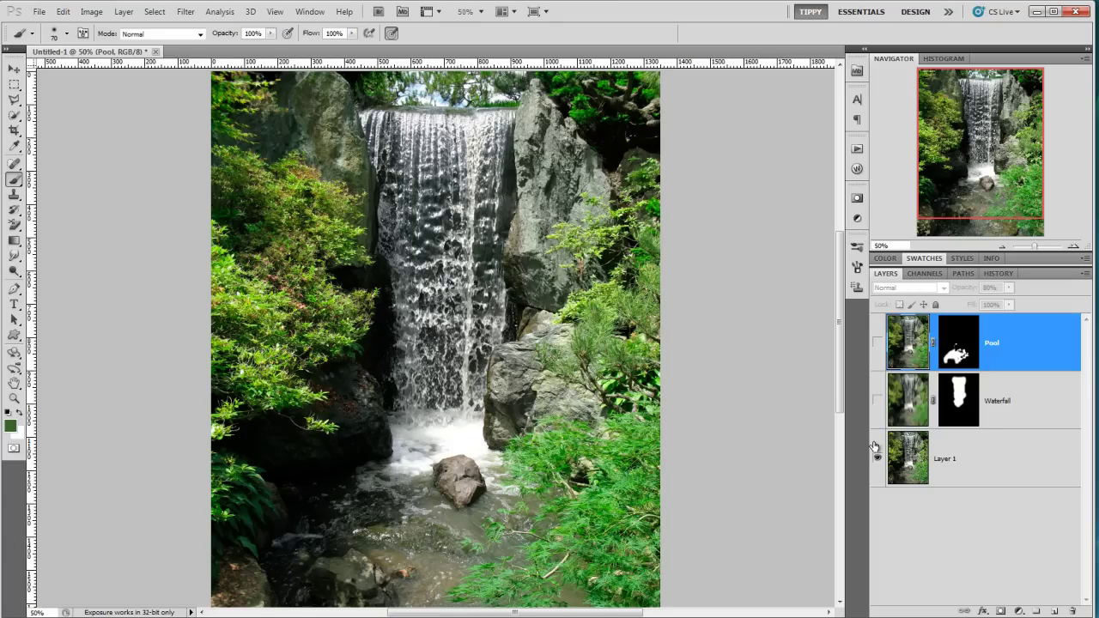
Show the blurred layers, raise Waterfall's opacity to 82%, and toggle it to compare.
{"action": "left_click", "coordinate": [876, 456], "text": "alt"}
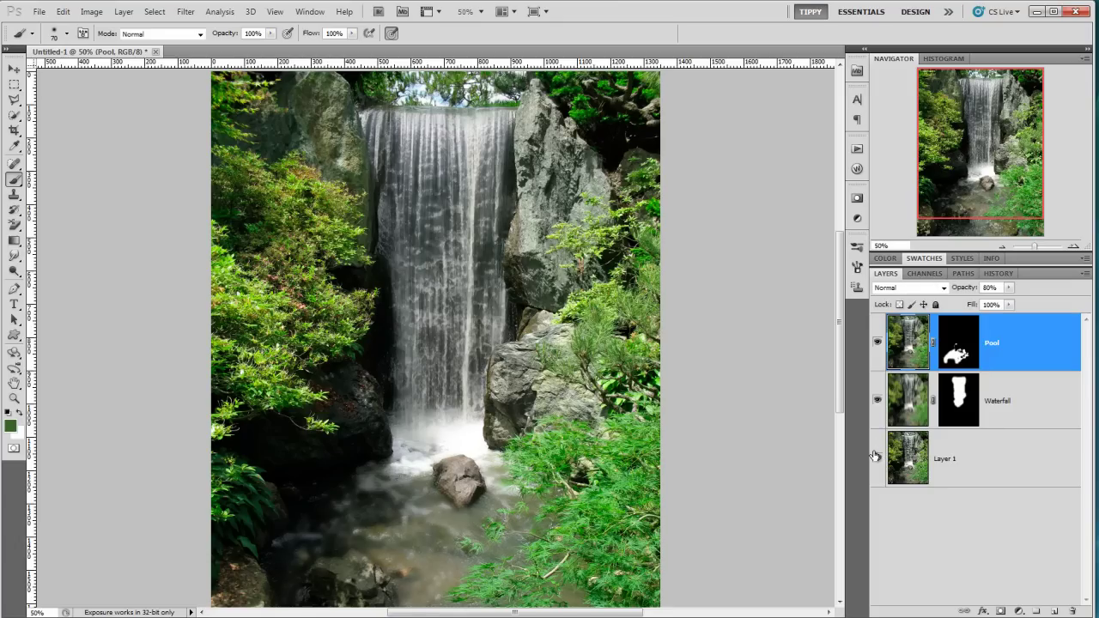
{"action": "left_click", "coordinate": [922, 404]}
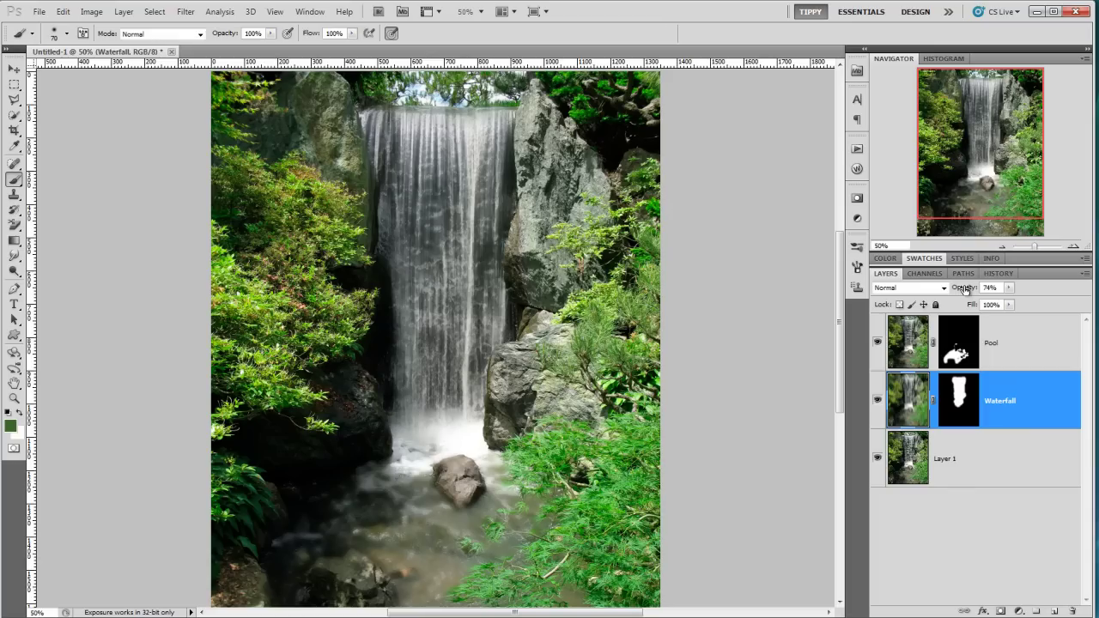
{"action": "left_click_drag", "start_coordinate": [963, 288], "coordinate": [972, 289]}
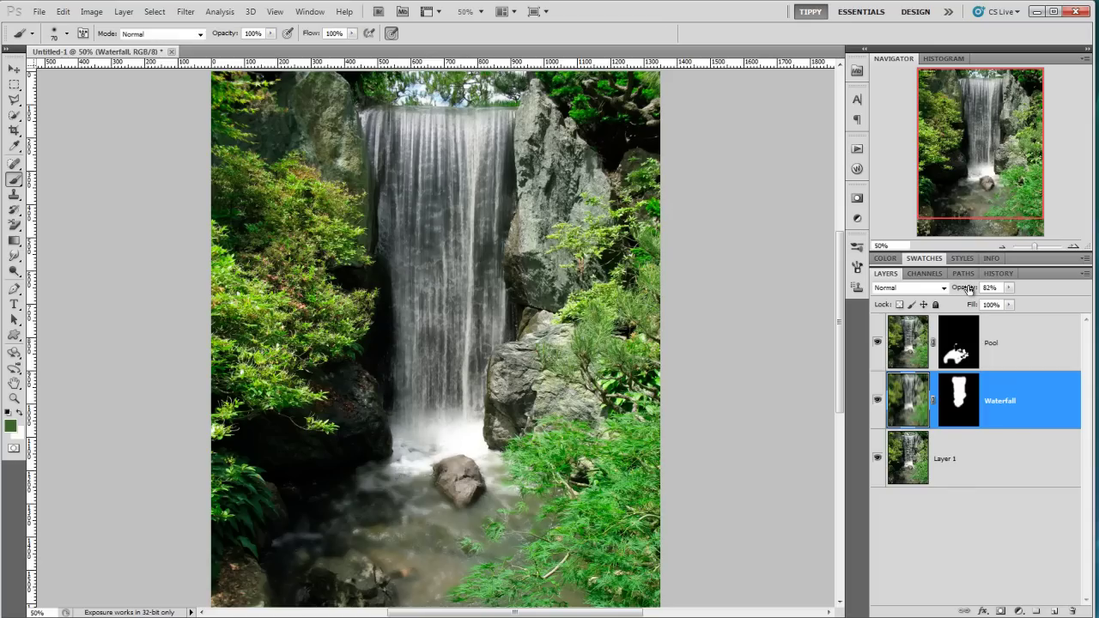
{"action": "left_click", "coordinate": [877, 399]}
{"action": "left_click", "coordinate": [878, 399]}
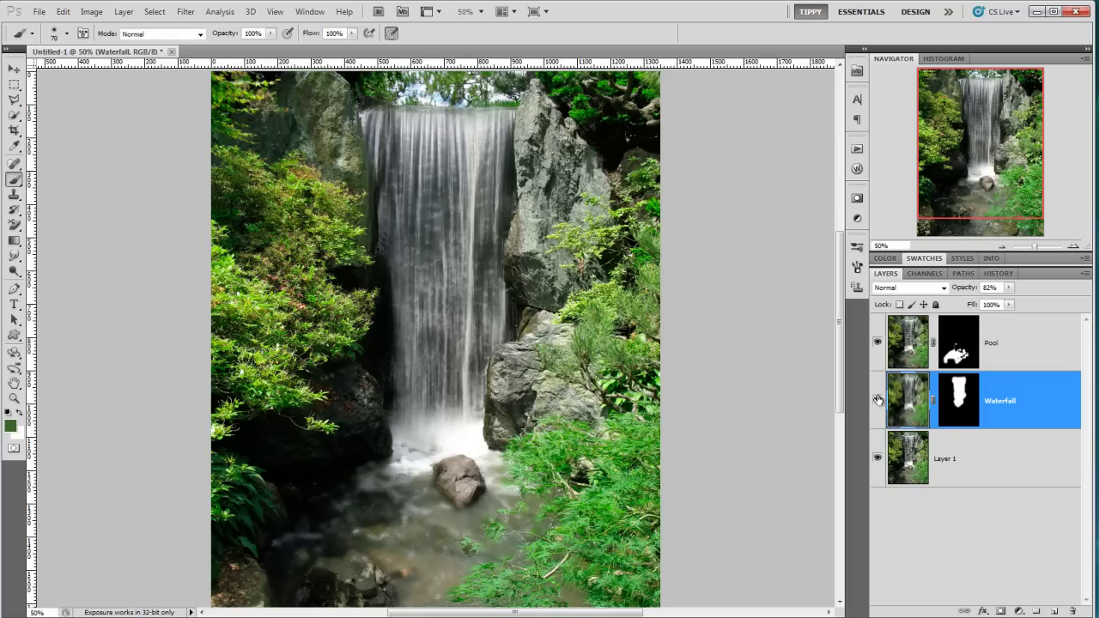